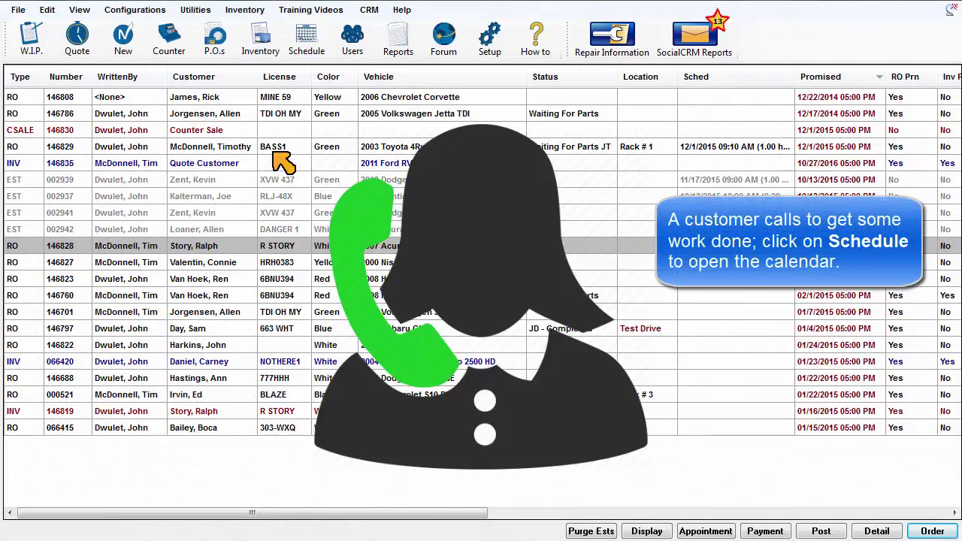
Step: Open the shop schedule and start a new appointment for 2:00 PM to 3:00 PM on February 22, 2017
click(305, 38)
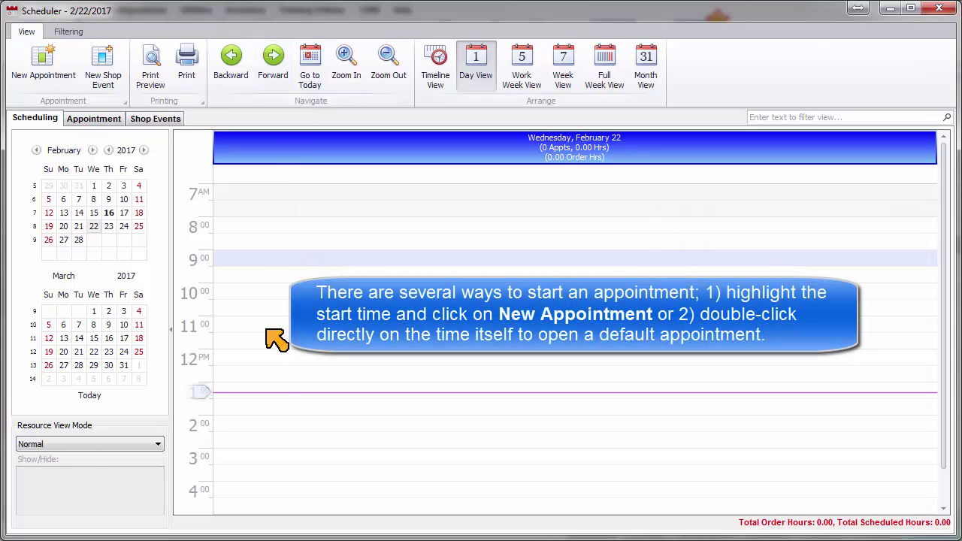
click(263, 423)
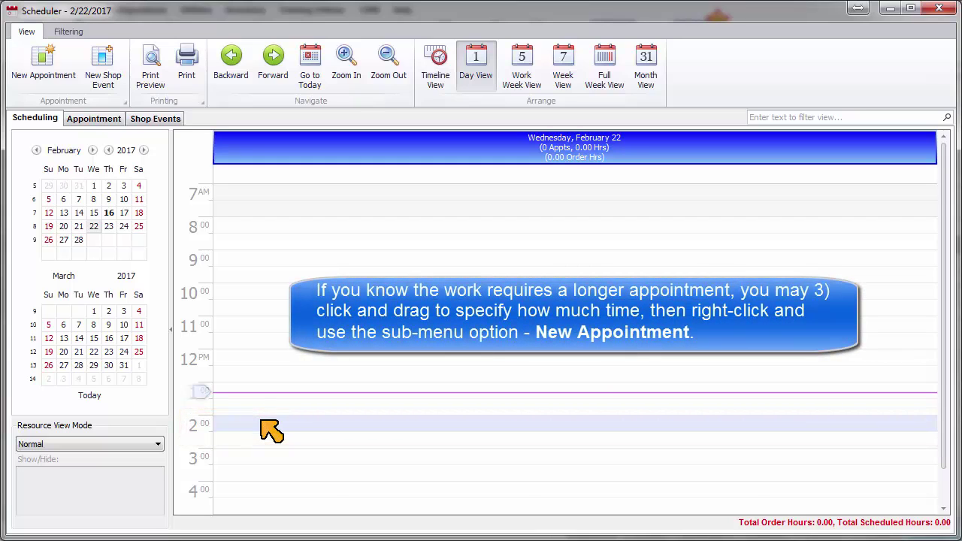
drag(262, 421, 259, 438)
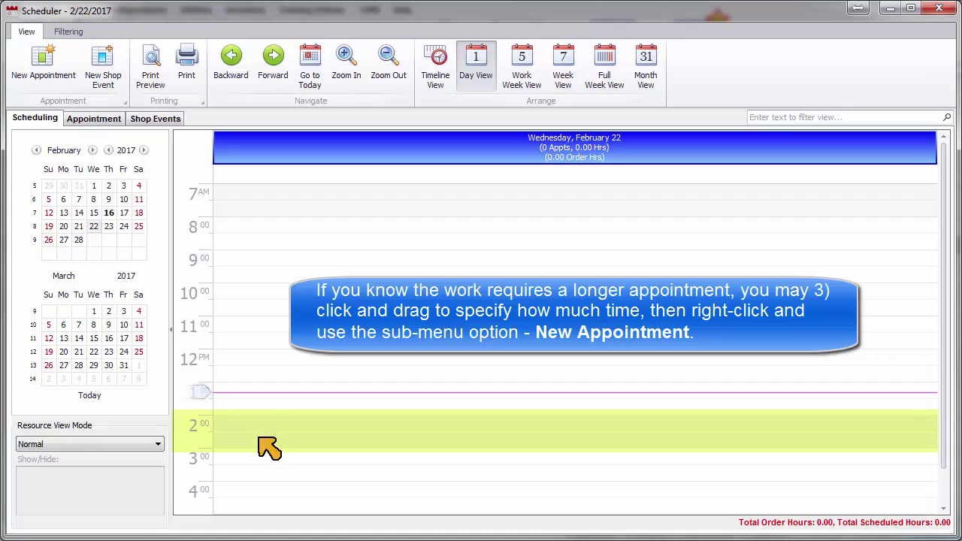
right_click(284, 438)
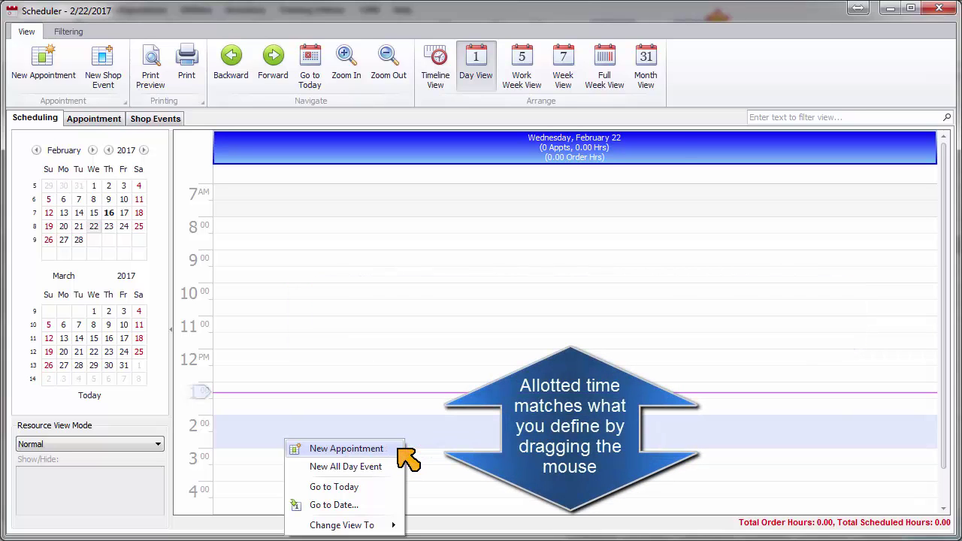
click(399, 449)
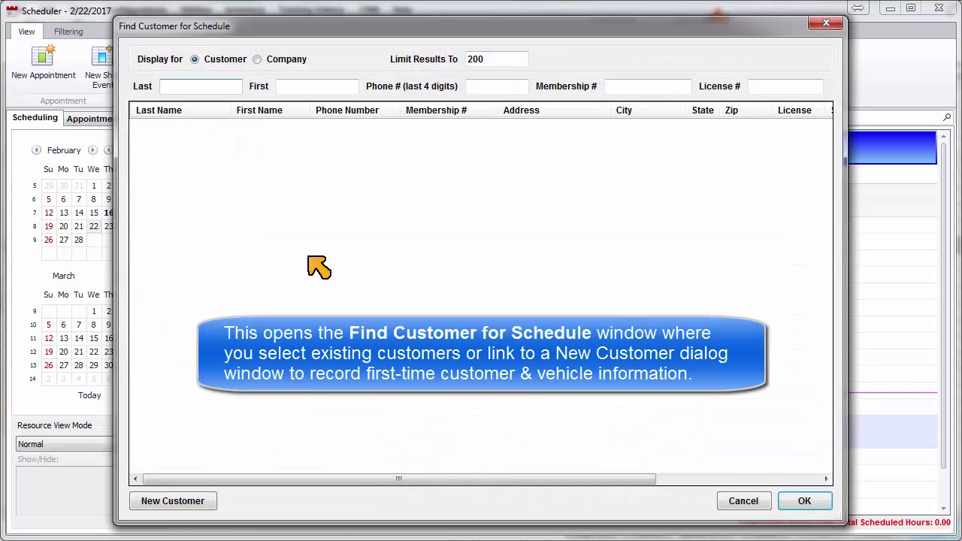
Step: Find the existing customer by last name starting with "x" and choose their 2008 Chevrolet Impala for the appointment
text(x)
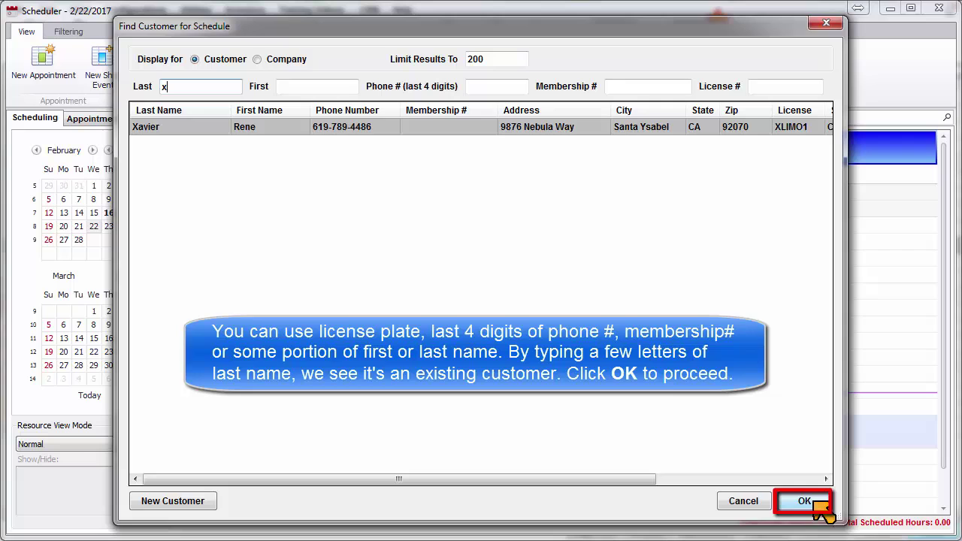
click(810, 502)
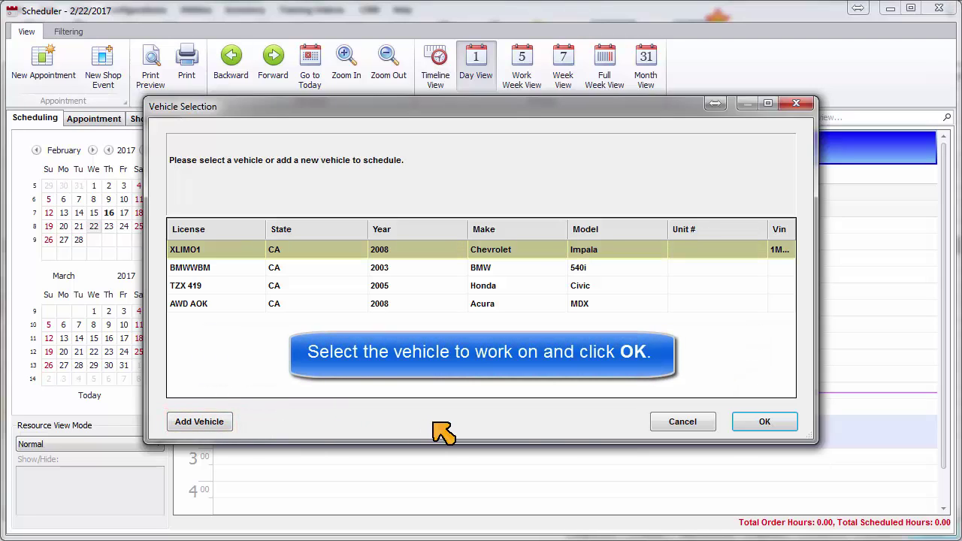
click(764, 421)
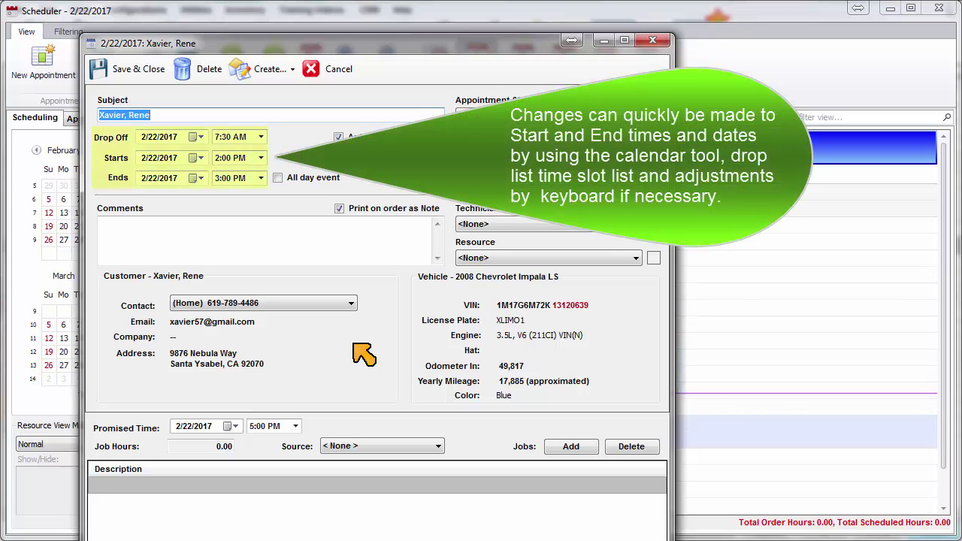
click(201, 167)
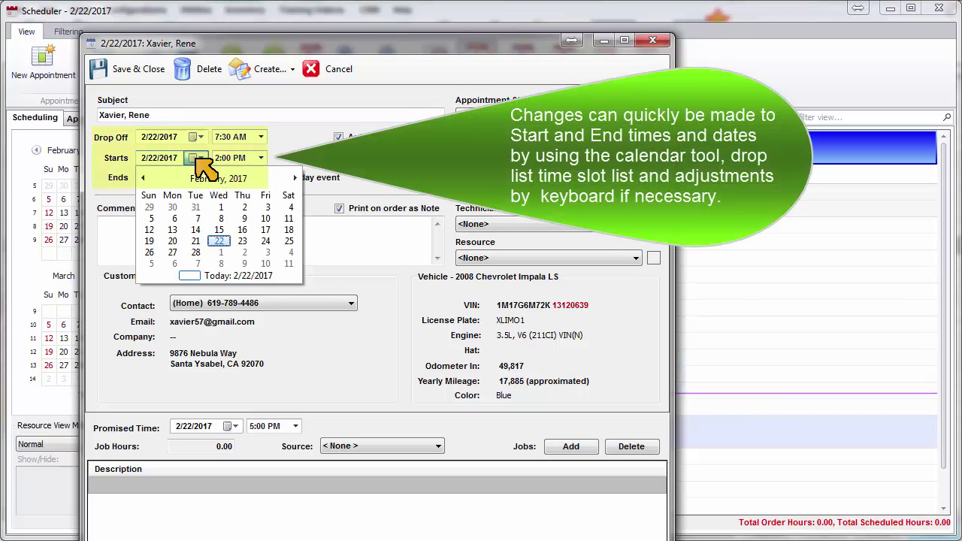
click(200, 170)
click(262, 160)
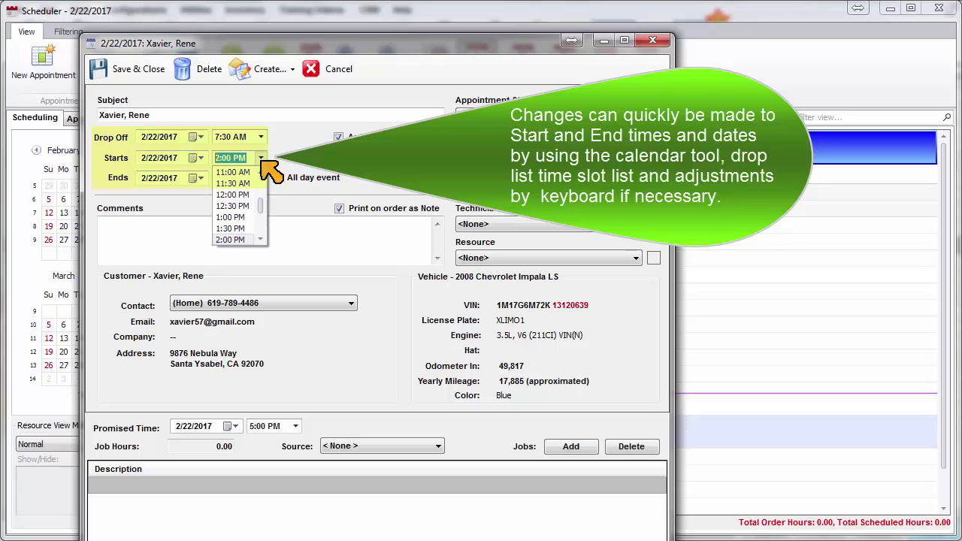
click(263, 165)
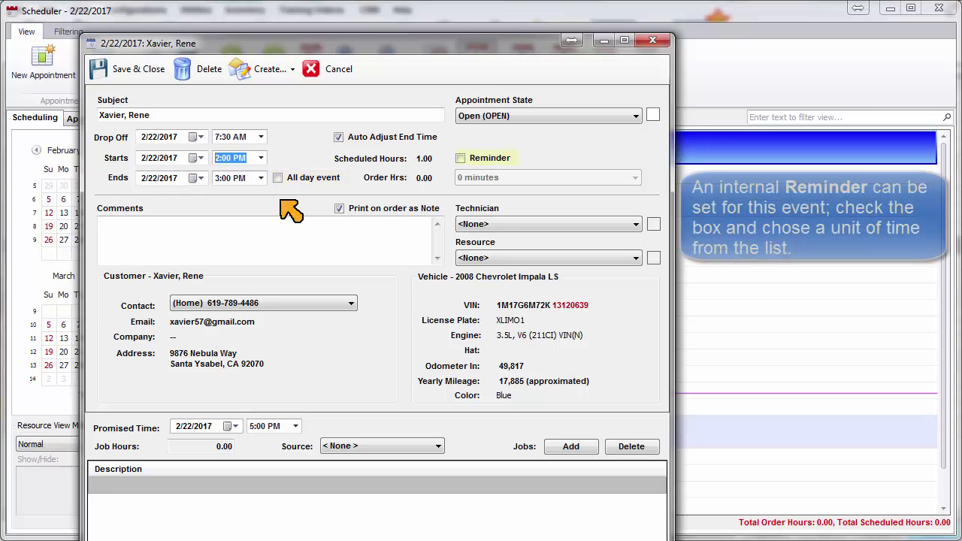
Step: Try enabling an internal reminder for the appointment with a 15-minute lead time
click(460, 158)
click(585, 181)
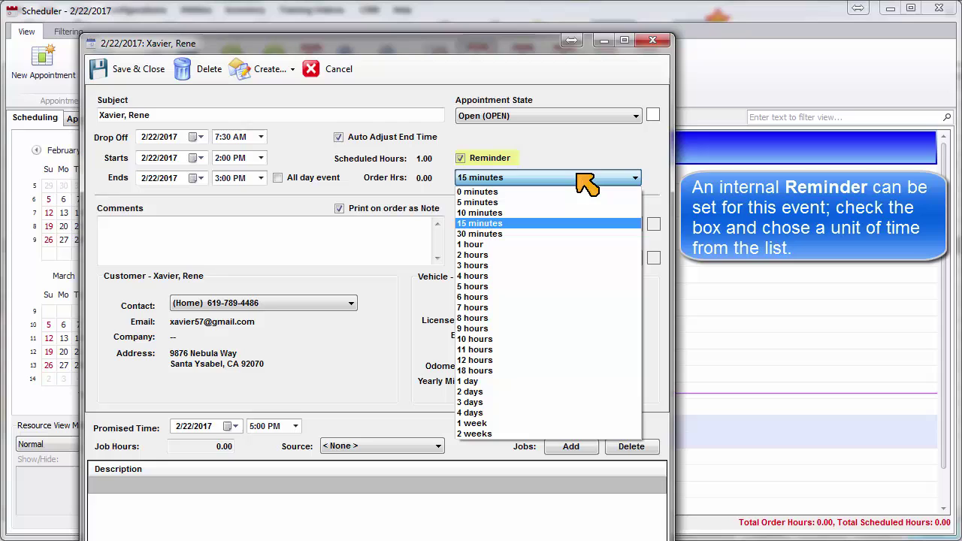
click(585, 180)
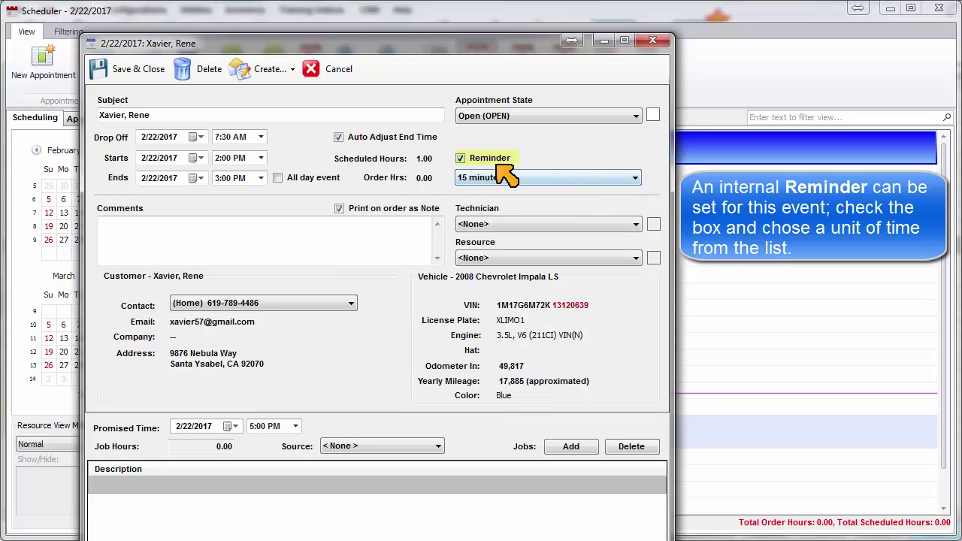
click(461, 159)
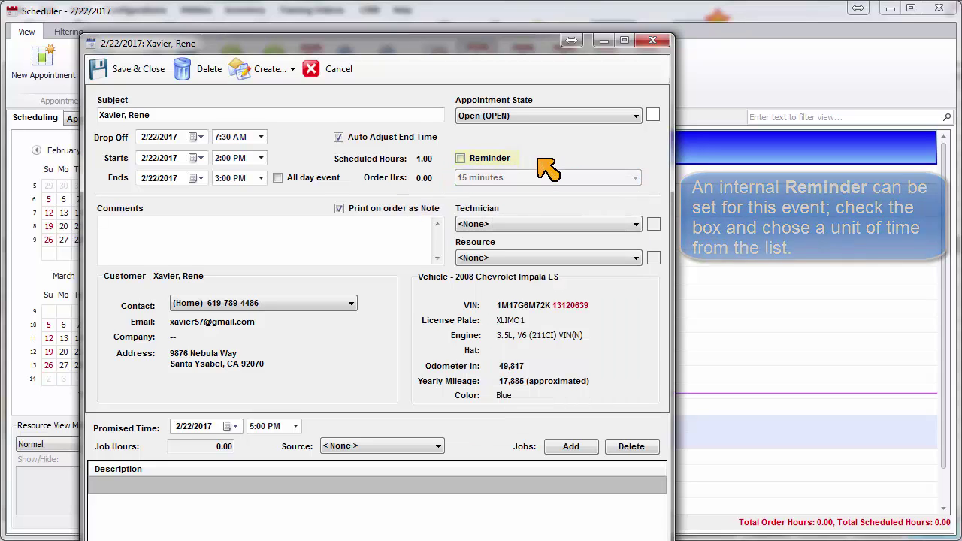
Step: Enter the appointment comment "These are the details for the work"
click(286, 229)
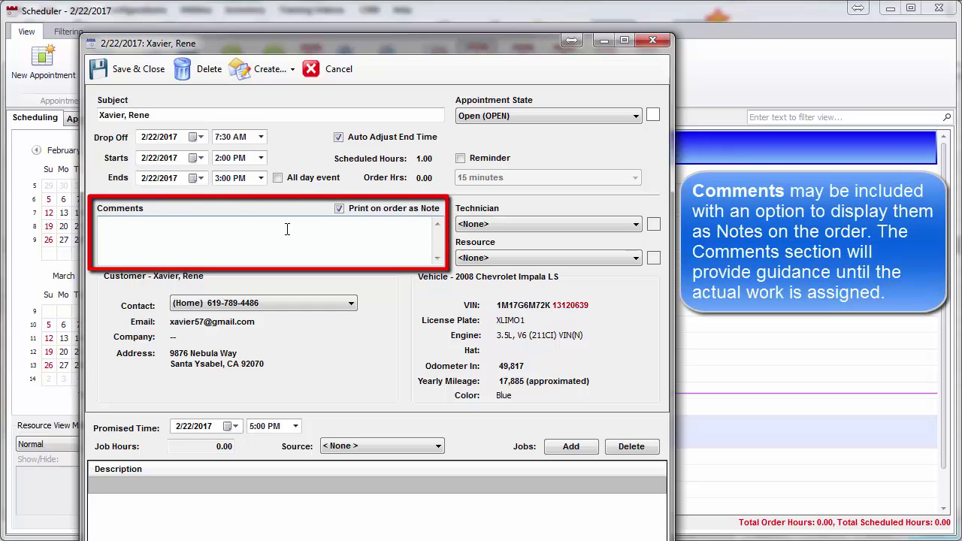
text(These are the deta)
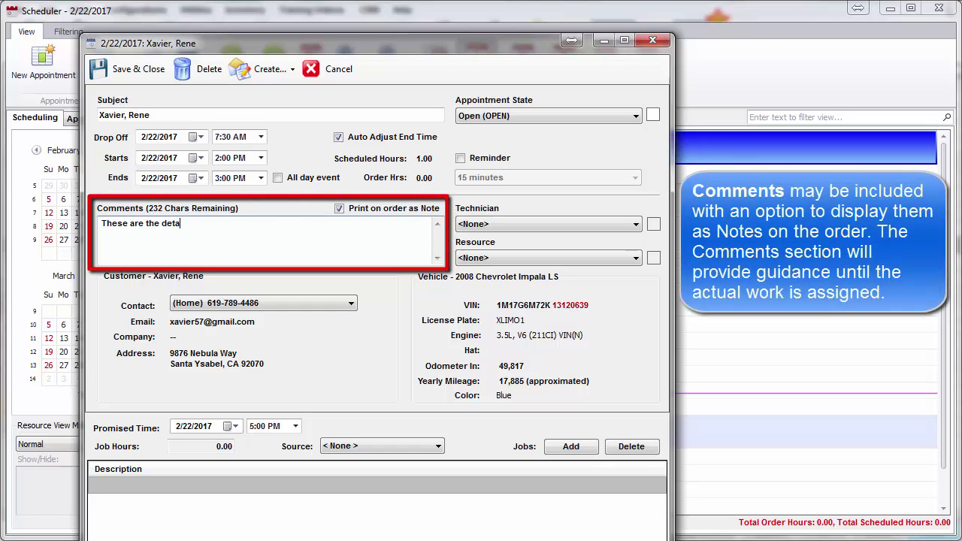
text(ils for the work)
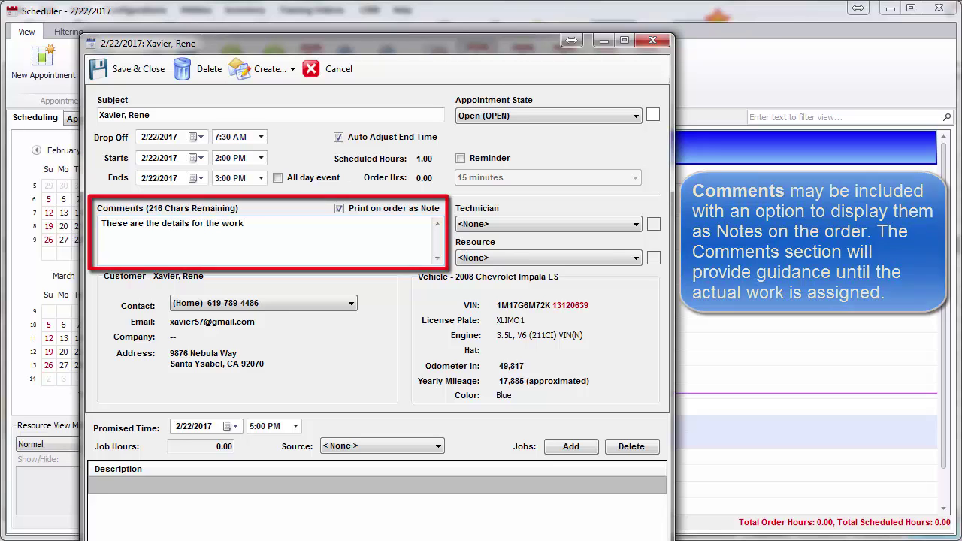
Step: Assign the first listed technician and the resource Bay 1 (East end of shop) to the appointment
click(636, 224)
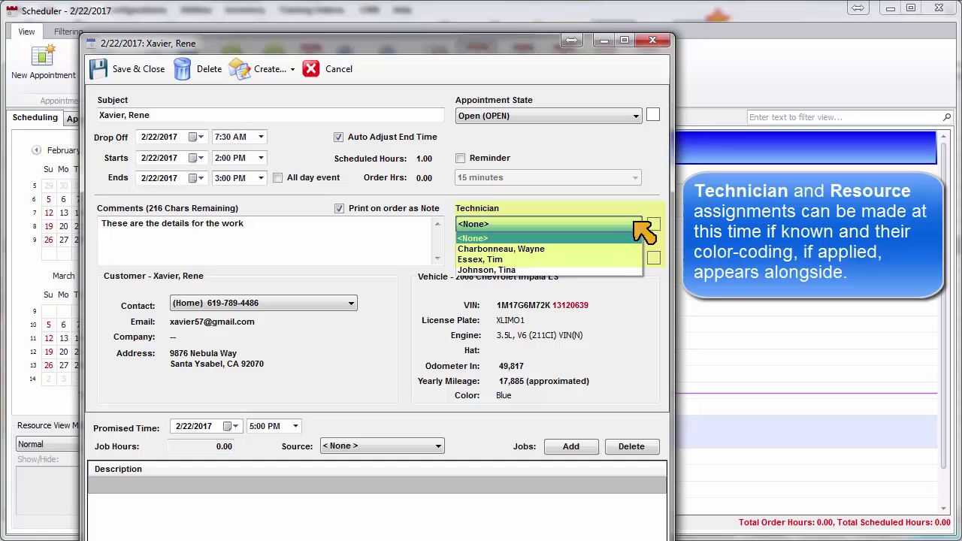
click(610, 251)
click(615, 257)
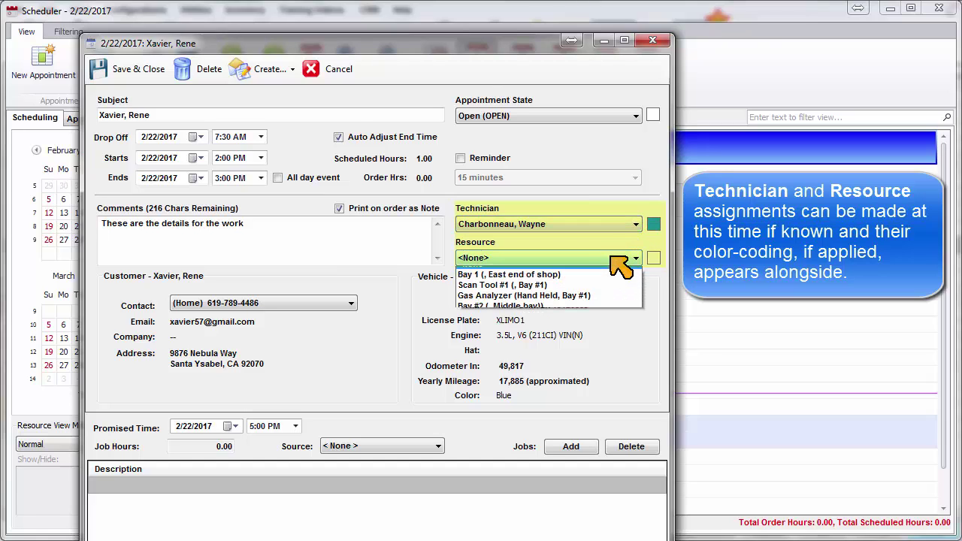
click(594, 284)
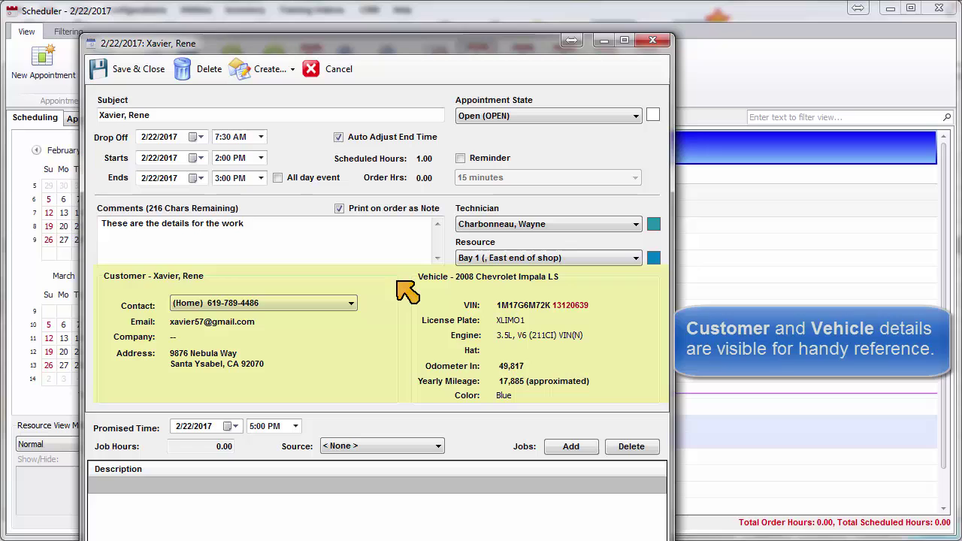
Step: Look through the full canned job list with the default search criteria, then leave it without adding a job
click(580, 449)
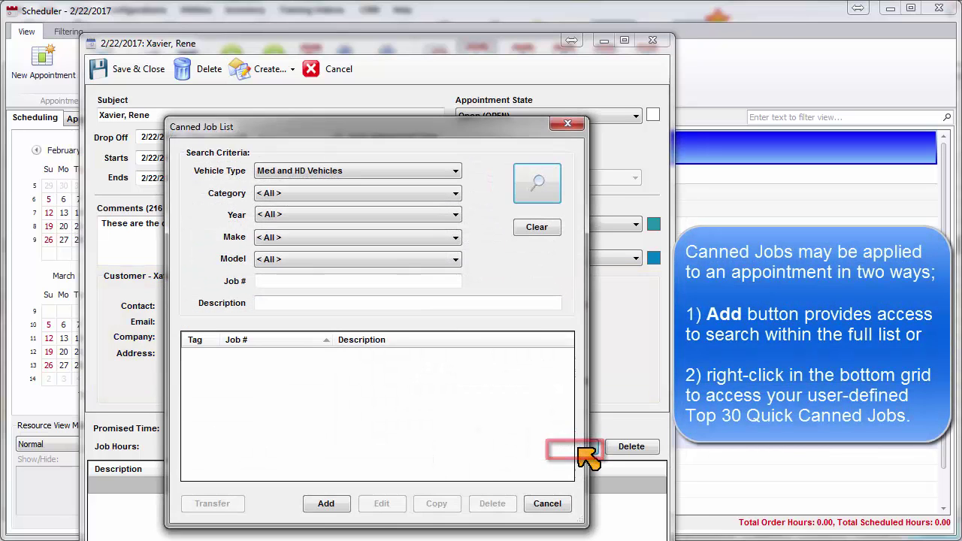
click(536, 183)
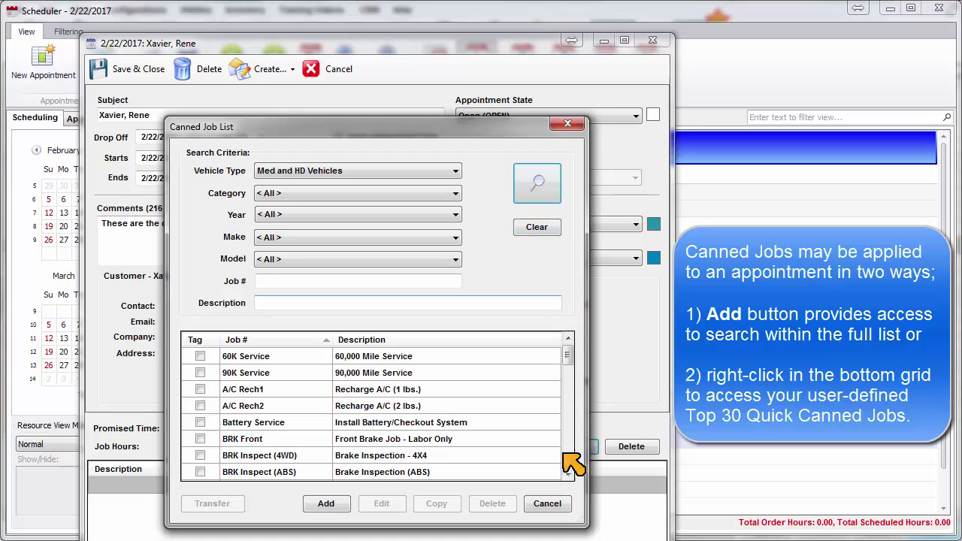
click(557, 504)
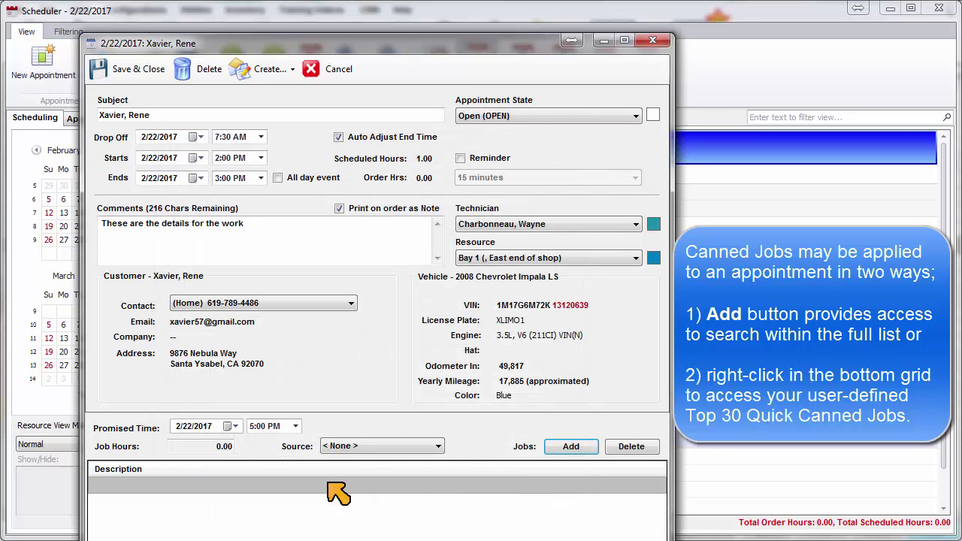
Step: Add the quick canned jobs Recharge A/C (1 lbs.) and Smog Check w. Certificate to the appointment
right_click(329, 485)
click(376, 457)
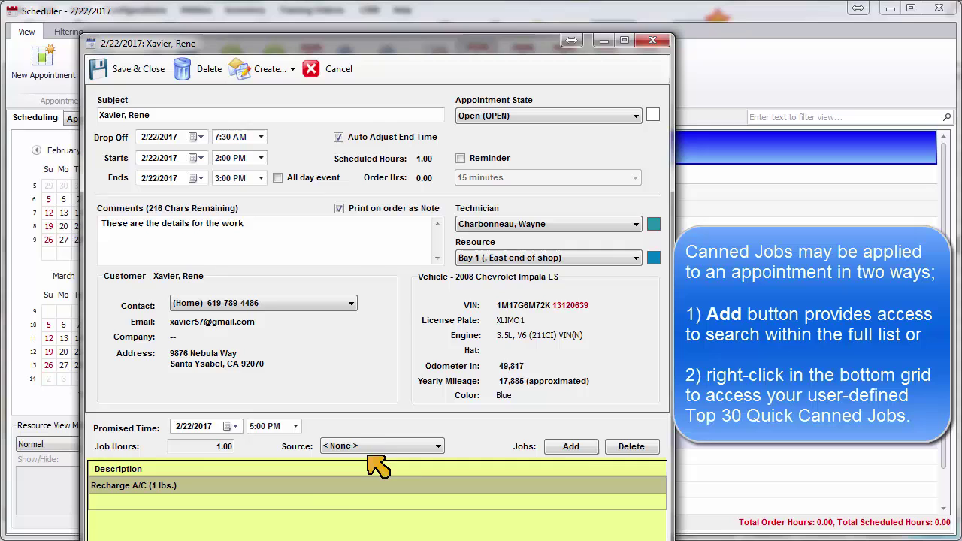
right_click(329, 511)
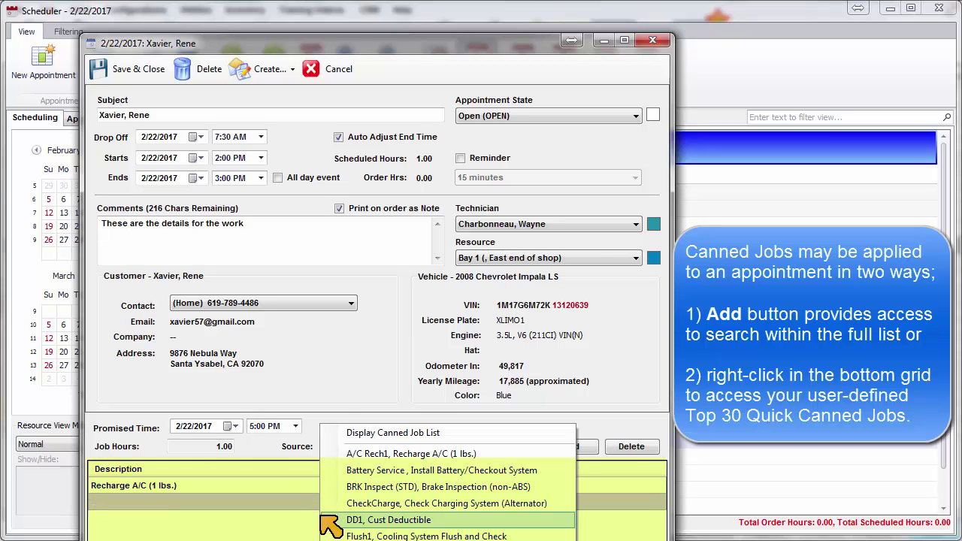
key(s)
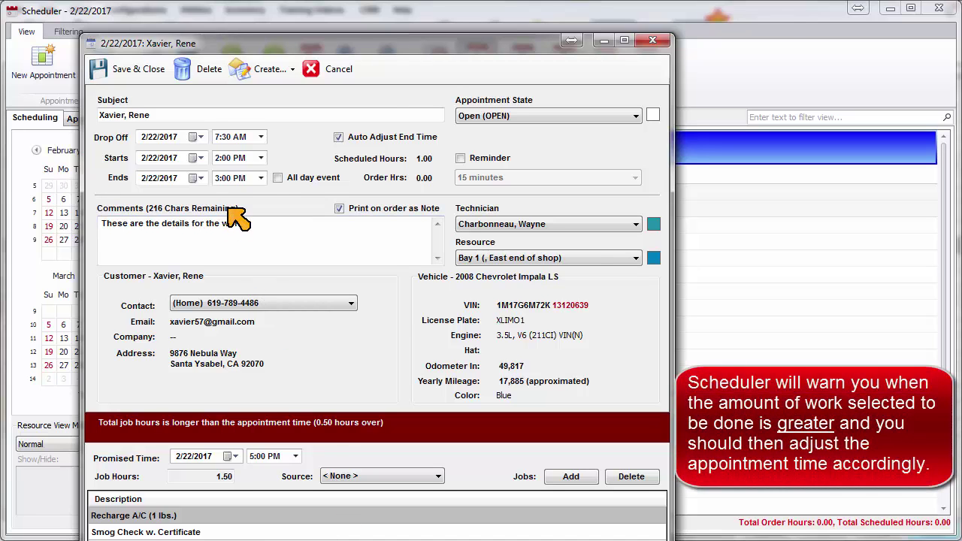
Step: Set the appointment's end time to 3:30 PM, then save and close the appointment
click(261, 178)
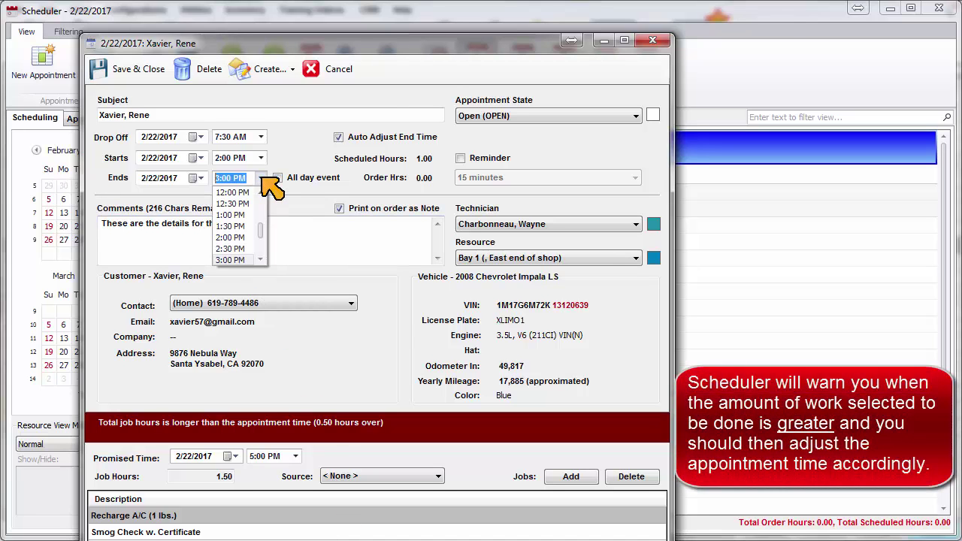
scroll(248, 240, down, 1)
click(248, 259)
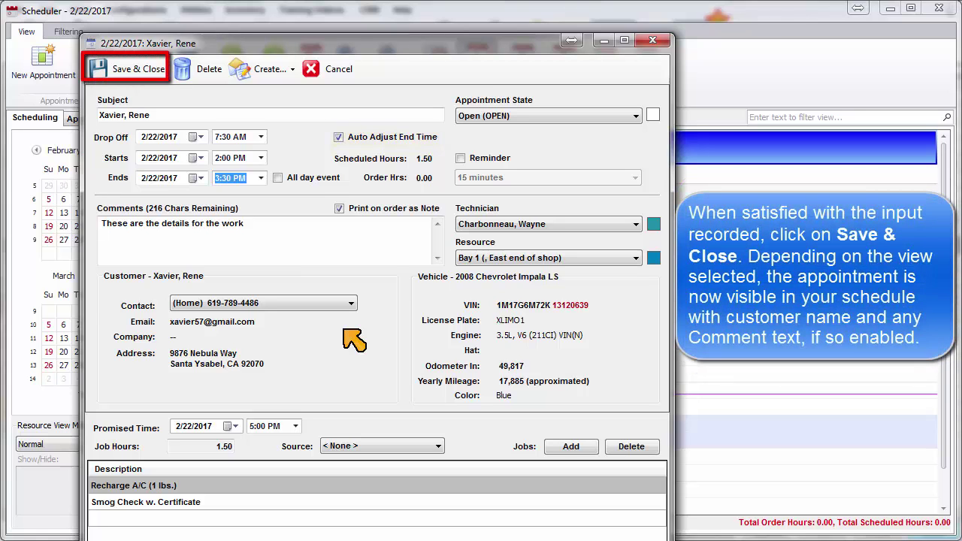
click(135, 69)
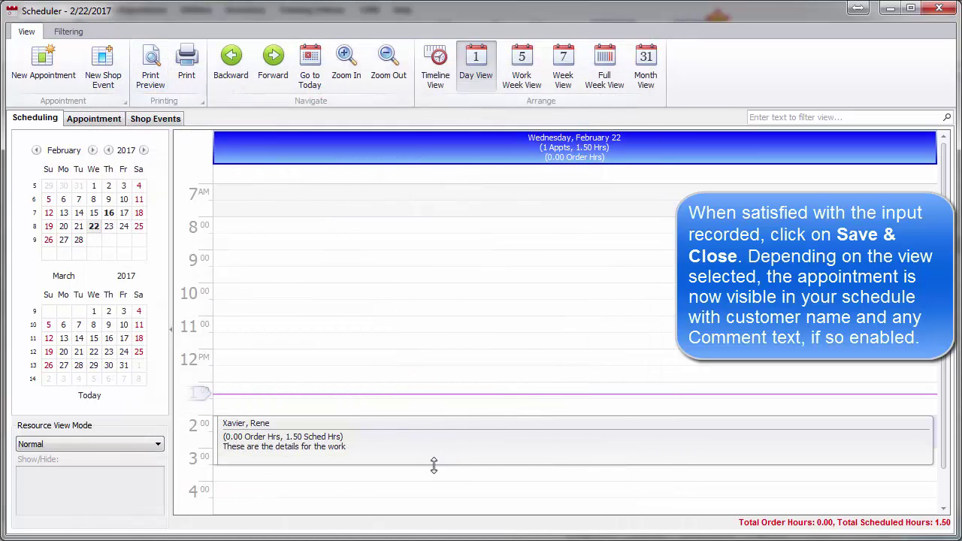
Step: Reschedule the 2:00 PM appointment on the day calendar to start at 3:30 PM
mouse_move(289, 448)
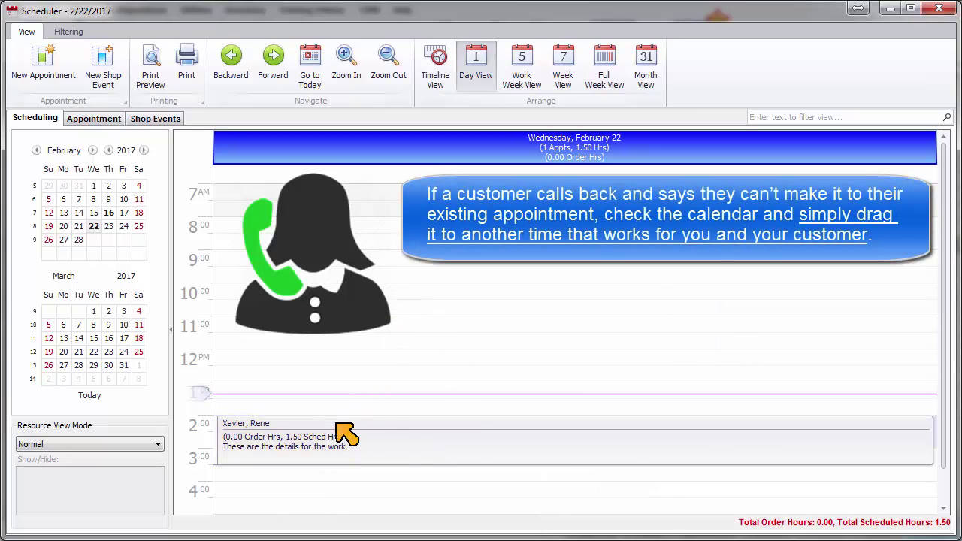
mouse_move(344, 430)
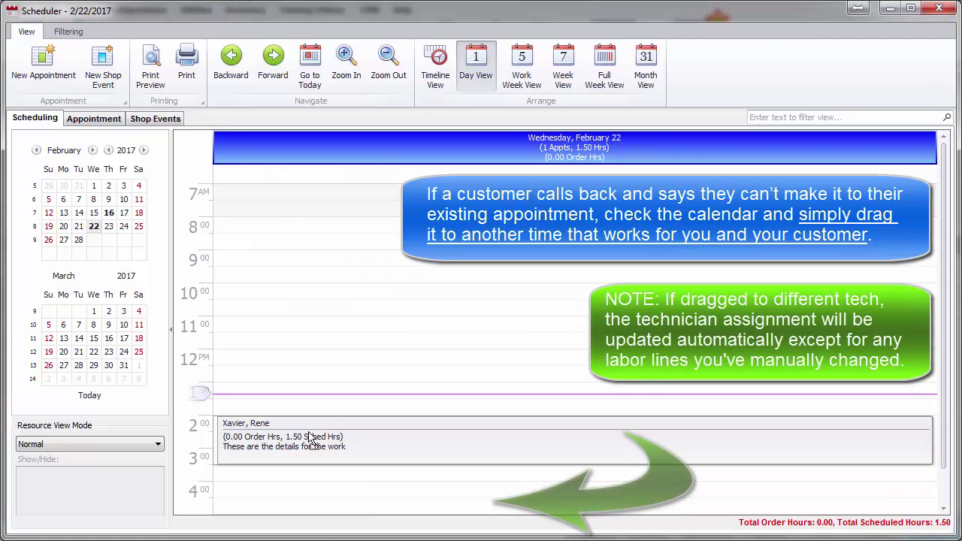
drag(316, 440, 314, 474)
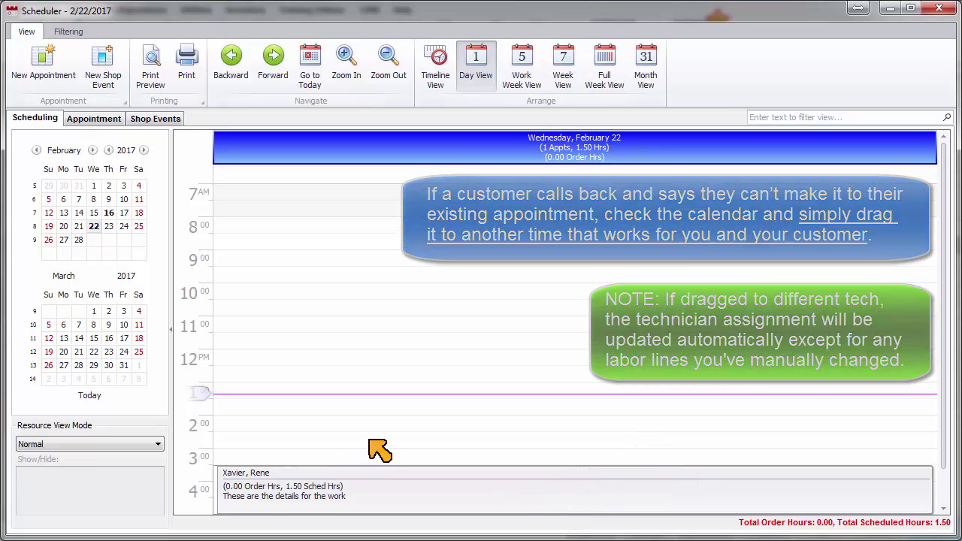
Step: Reopen the 3:30 PM appointment and bring up the choices for creating an order or estimate from it
double_click(296, 485)
click(255, 69)
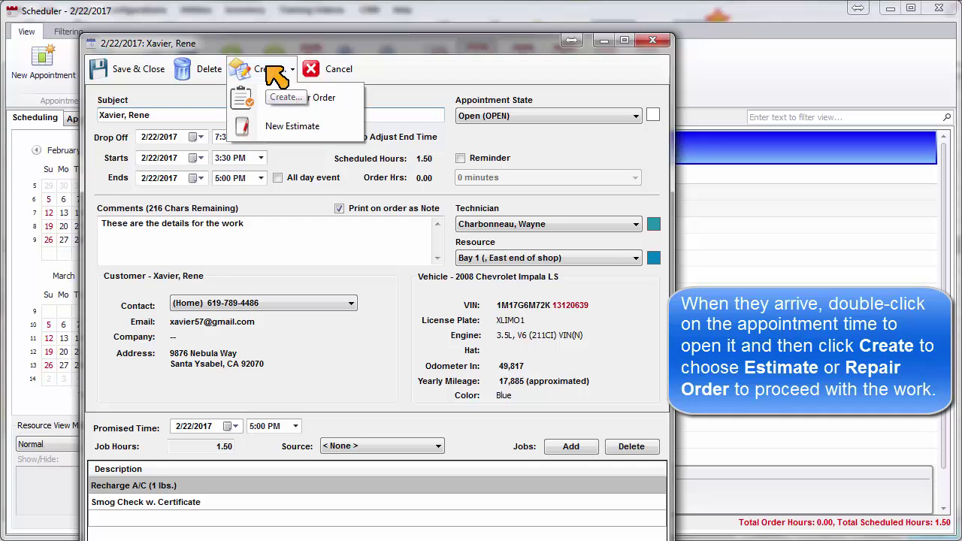